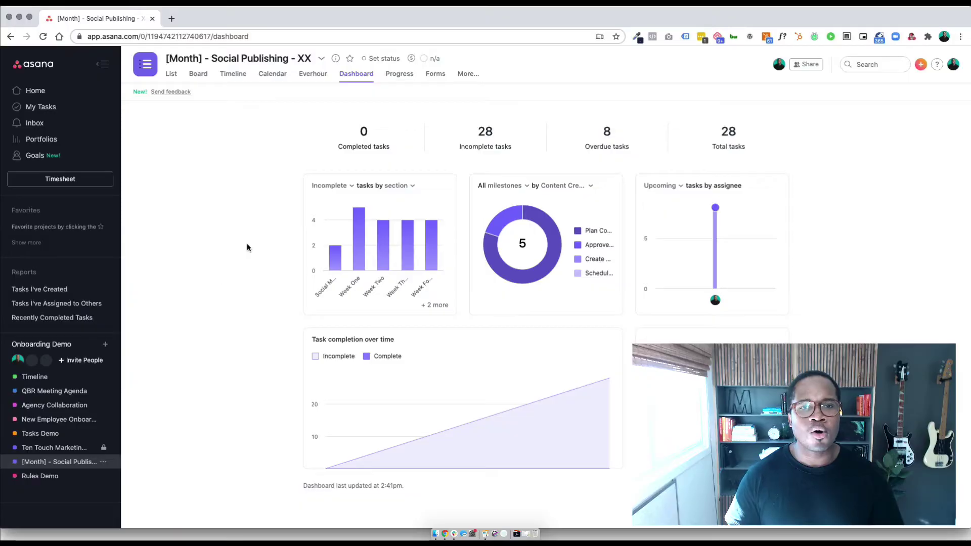
# Look through the project's List and Board views, then go back to the Dashboard.
pyautogui.click(171, 74)
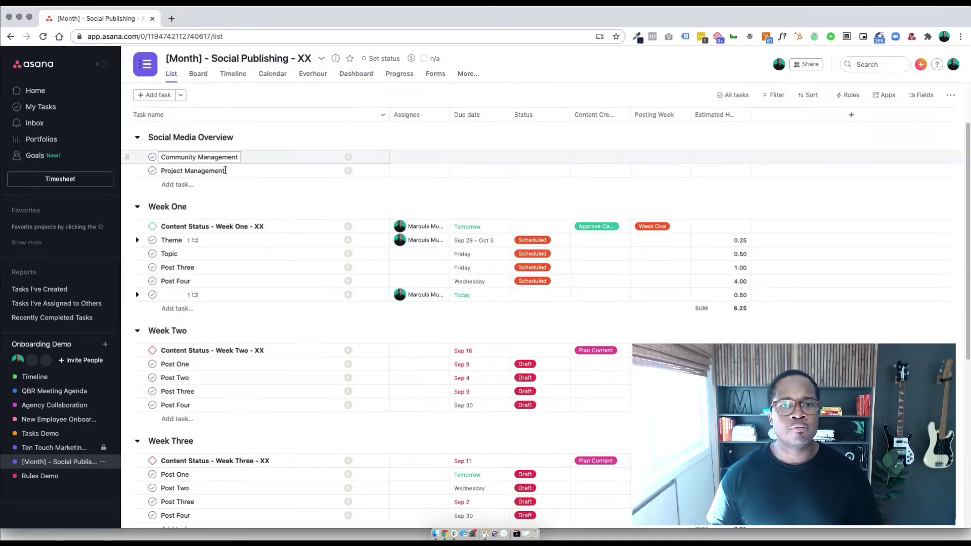
pyautogui.click(198, 74)
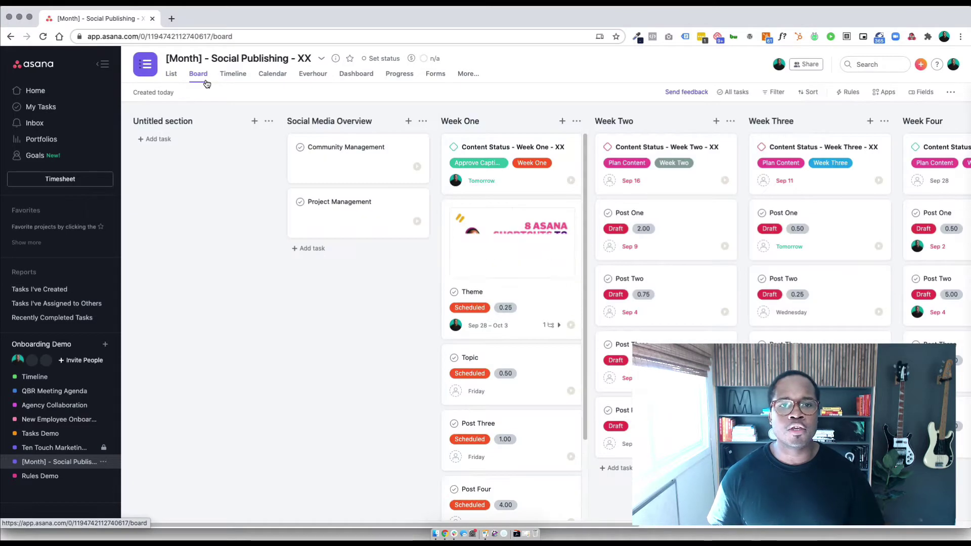
pyautogui.click(354, 75)
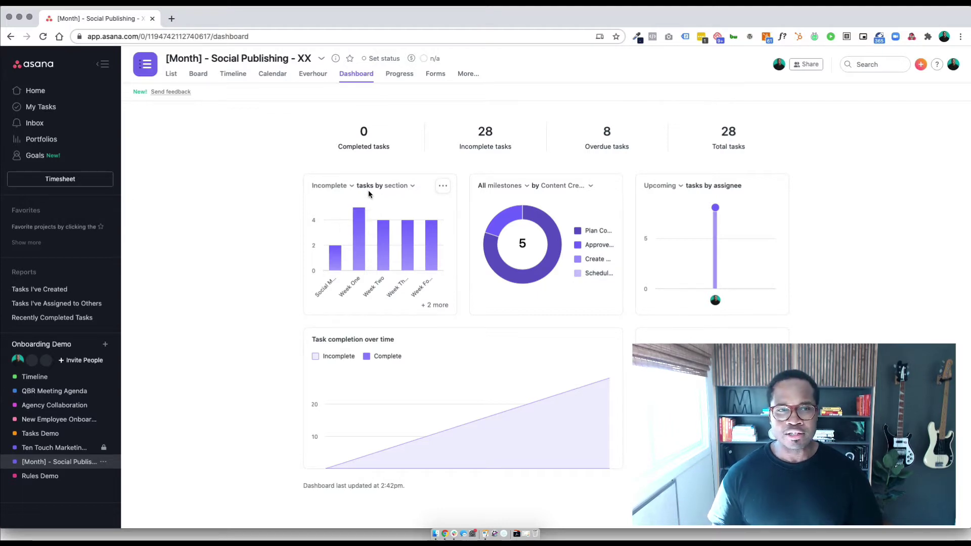
pyautogui.click(171, 74)
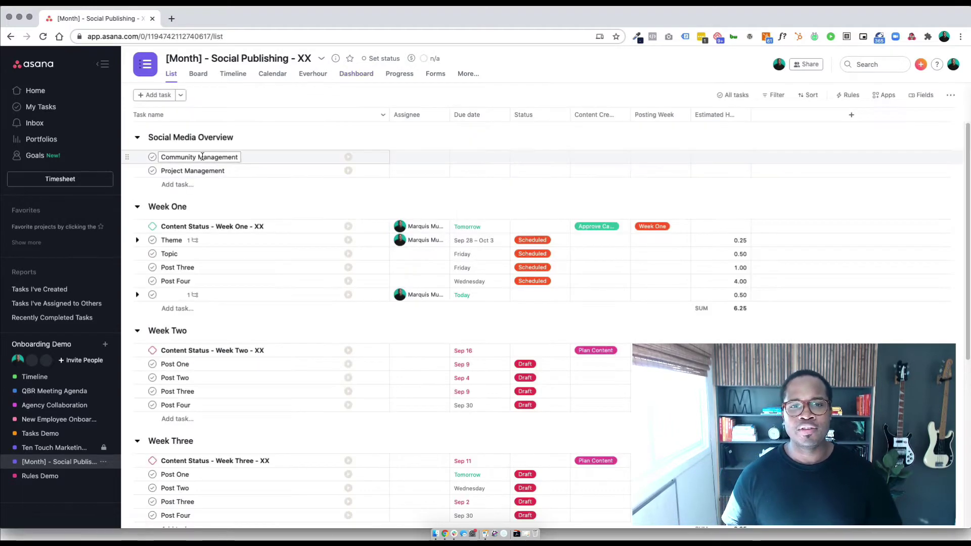
pyautogui.scroll(-6, 429, 325)
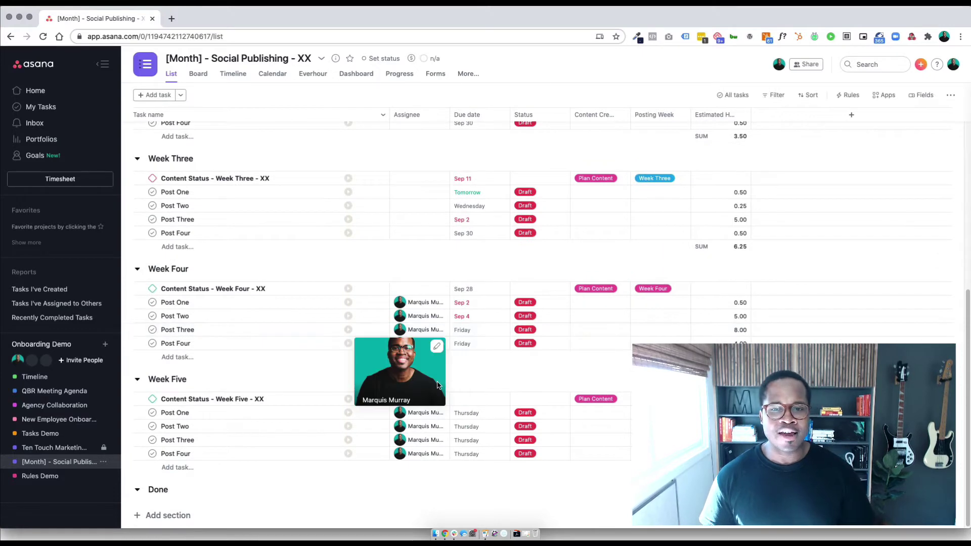
pyautogui.scroll(2, 427, 293)
pyautogui.scroll(4, 428, 292)
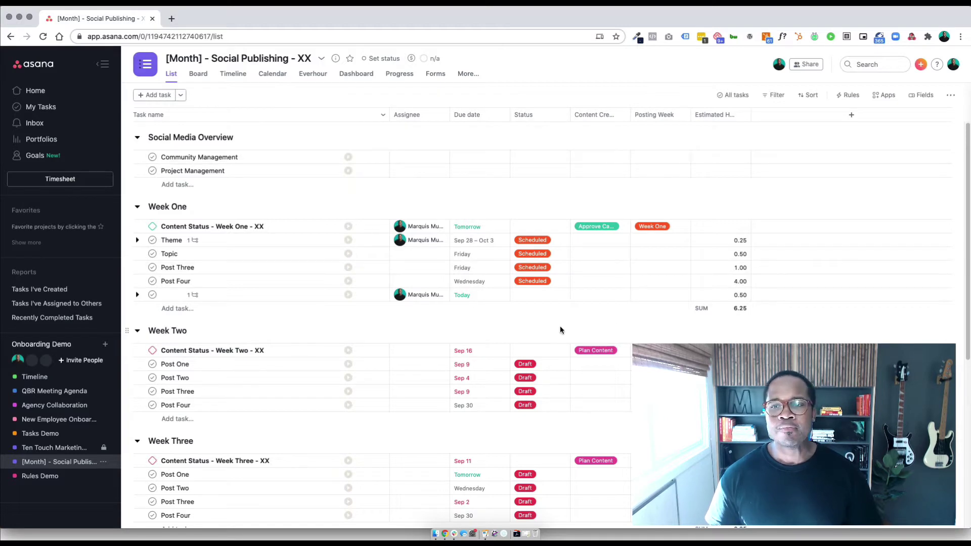
pyautogui.scroll(-1, 731, 241)
pyautogui.scroll(-10, 732, 240)
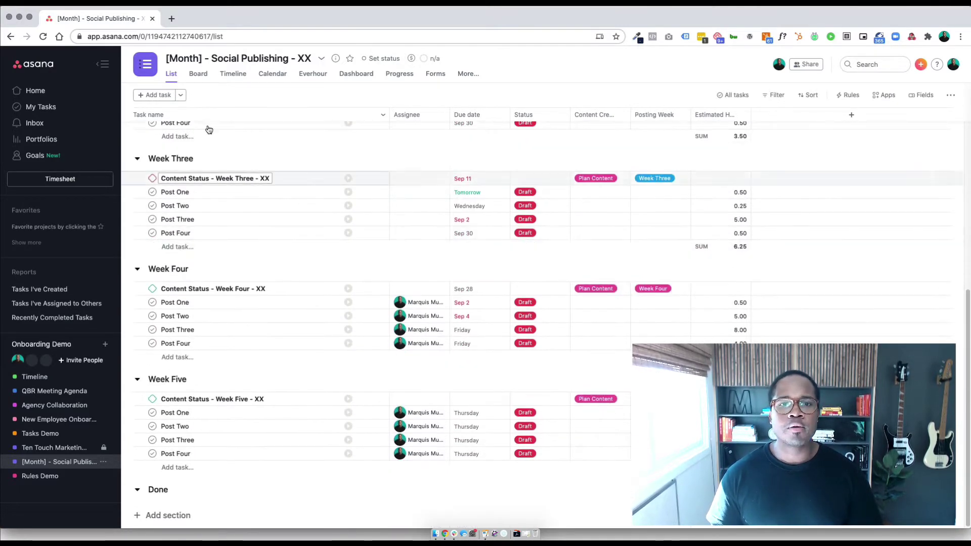
pyautogui.click(346, 76)
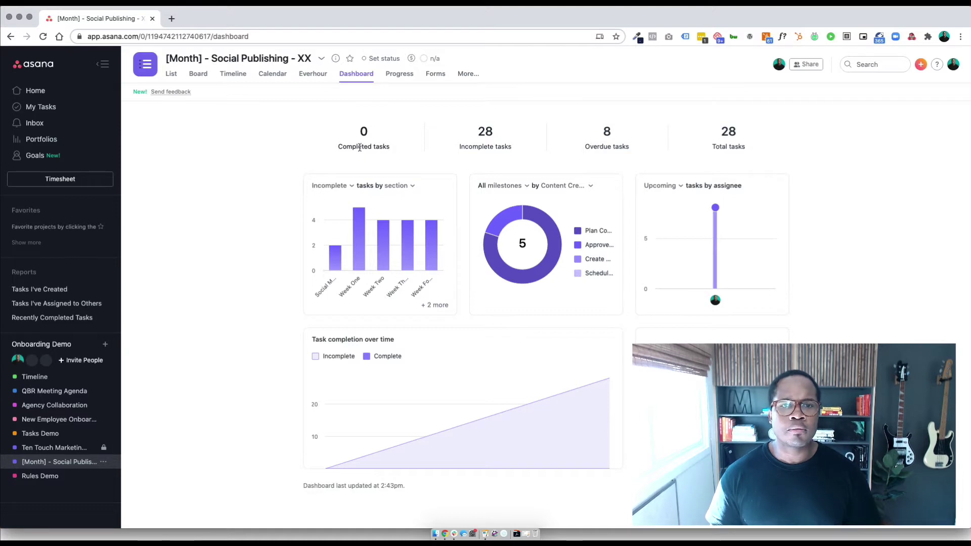
# Complete Week One's Topic, Posts Three and Four, Week Two's Posts Two and Three, and Week Three's Posts One and Two.
pyautogui.click(173, 74)
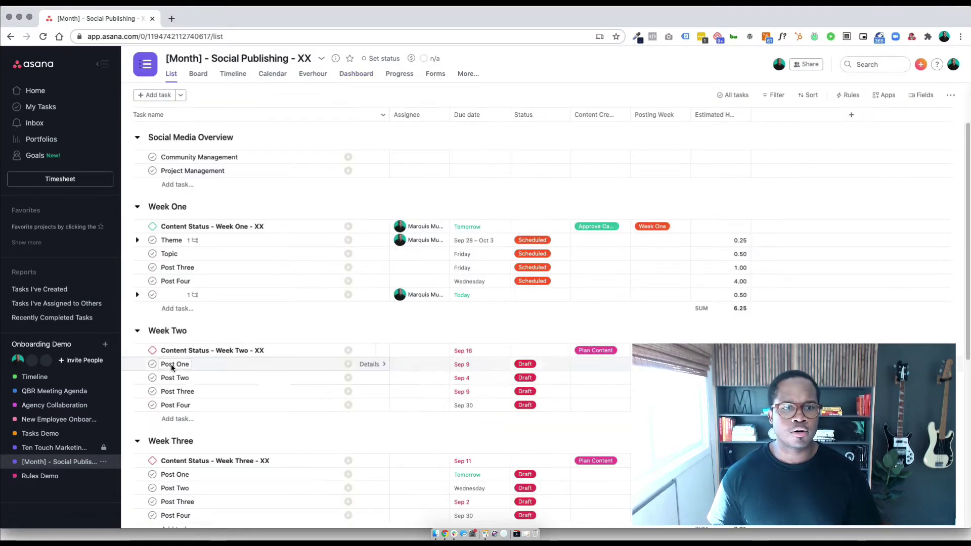
pyautogui.click(152, 254)
pyautogui.click(153, 267)
pyautogui.click(153, 281)
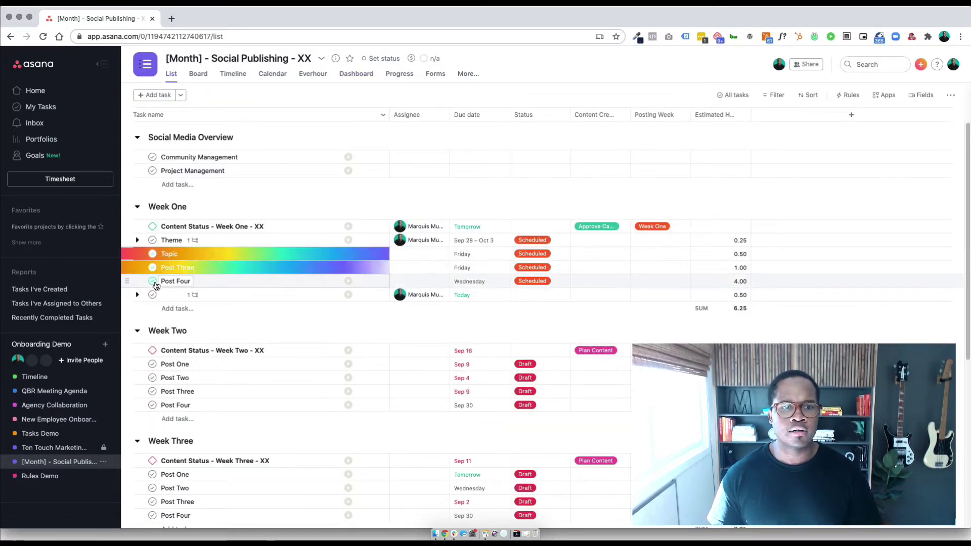
pyautogui.click(152, 378)
pyautogui.click(152, 391)
pyautogui.click(152, 488)
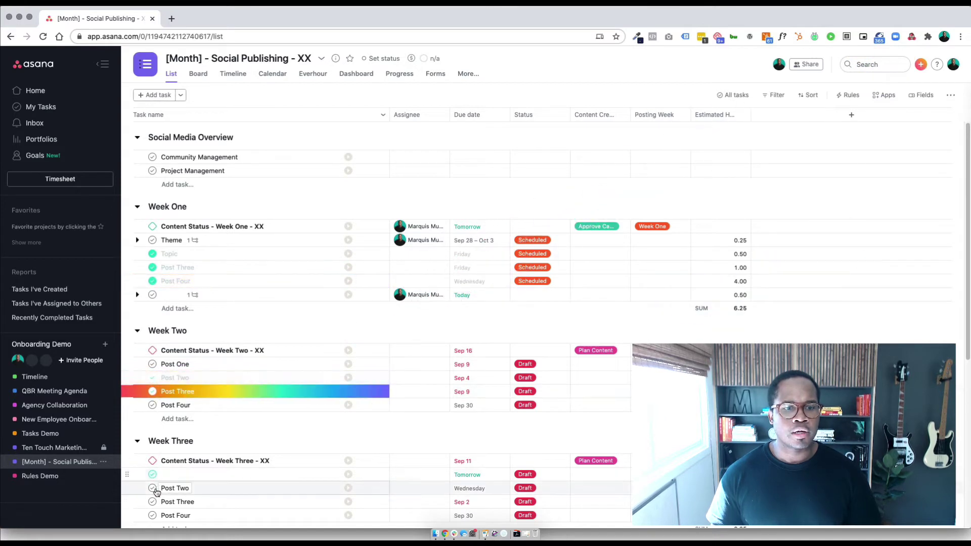
pyautogui.click(152, 474)
pyautogui.click(356, 74)
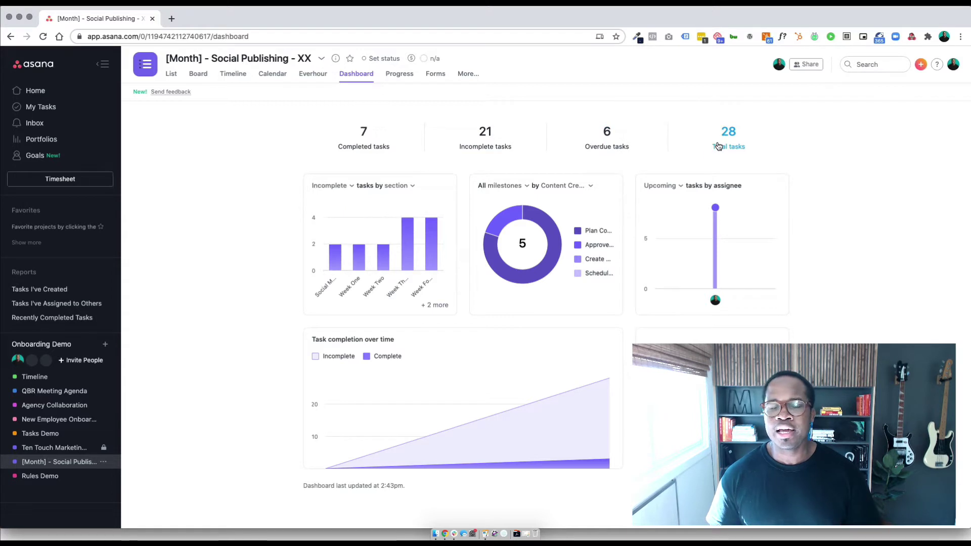
# Switch from the dashboard chart to the project's Progress tab.
pyautogui.moveTo(453, 239)
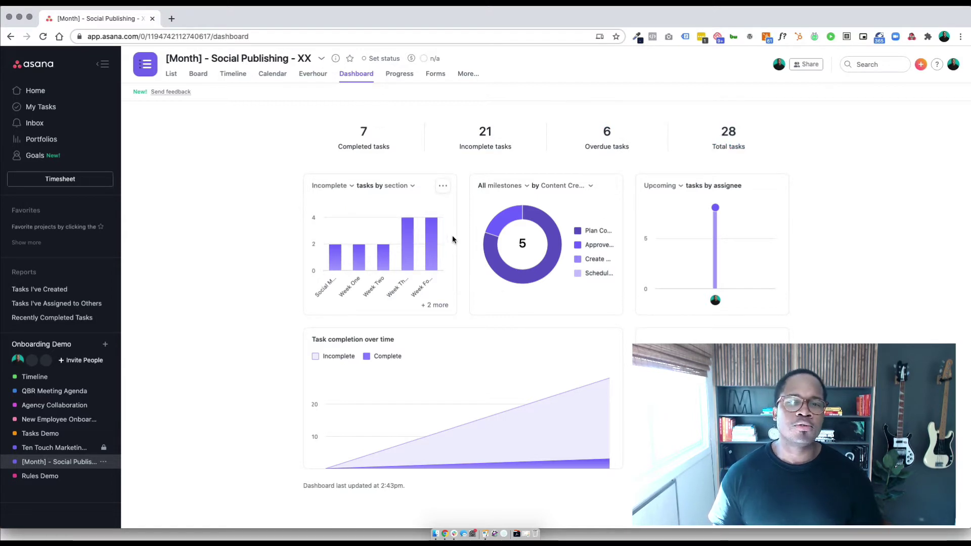
pyautogui.click(397, 84)
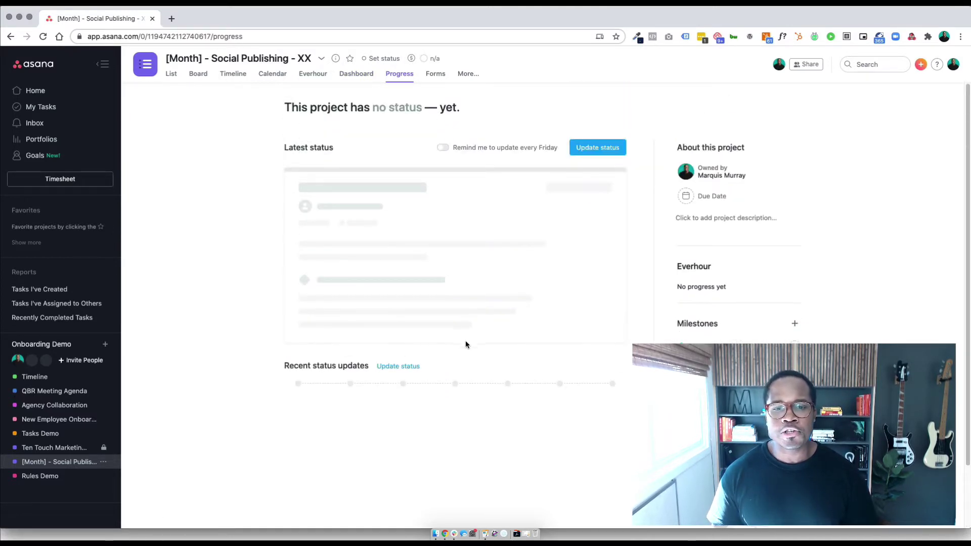
# Start a project status update in the full status editor.
pyautogui.click(596, 158)
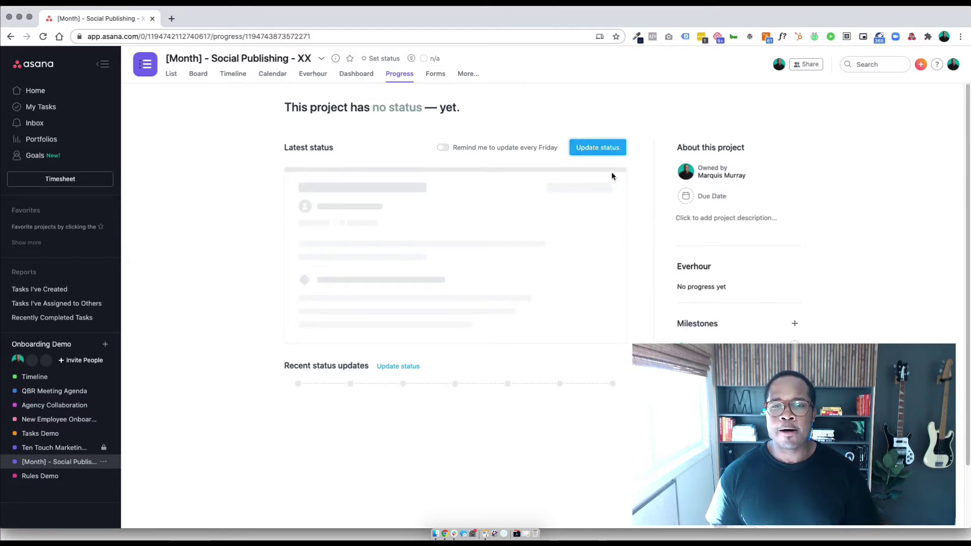
pyautogui.click(597, 149)
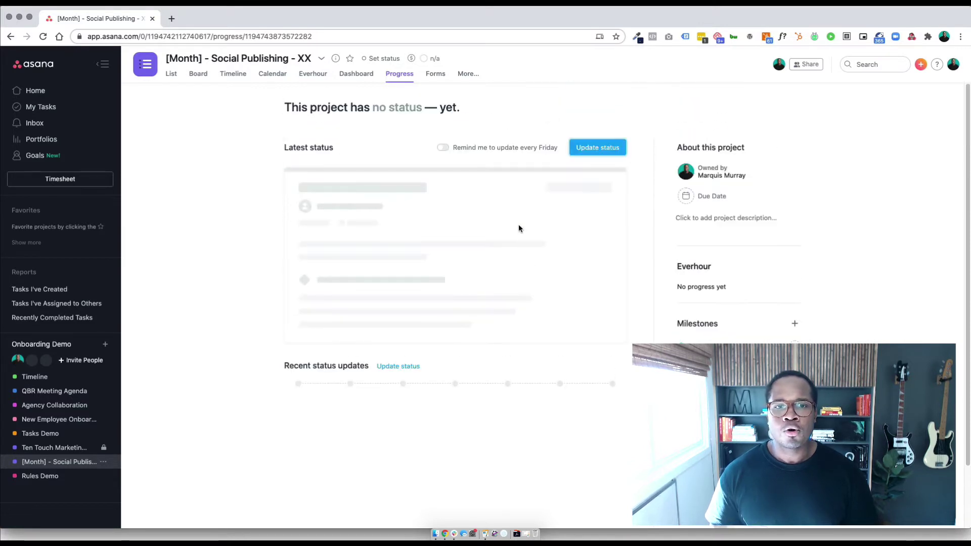
pyautogui.click(384, 367)
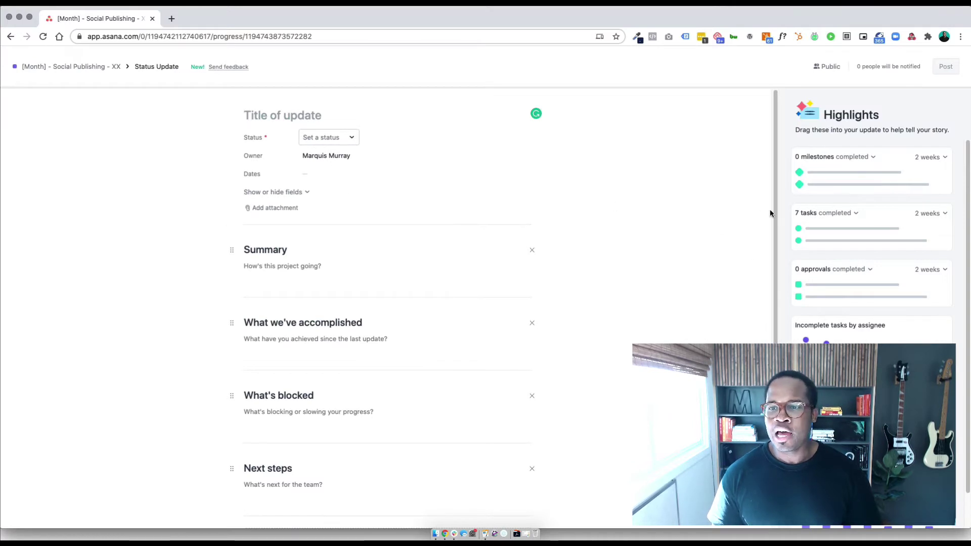
# Drag the completed tasks into What we've accomplished, then go back to the Progress page.
pyautogui.moveTo(849, 234); pyautogui.dragTo(328, 388)
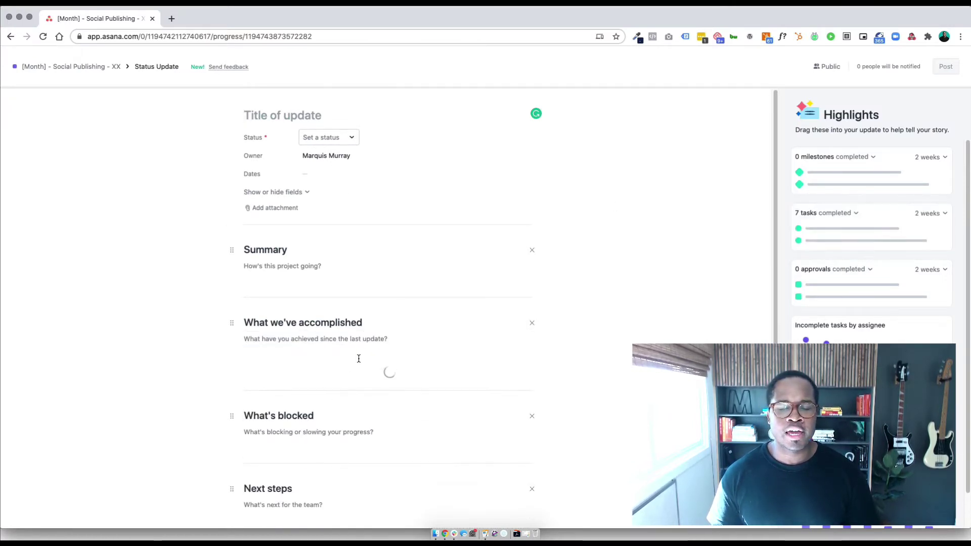
pyautogui.scroll(-3, 382, 381)
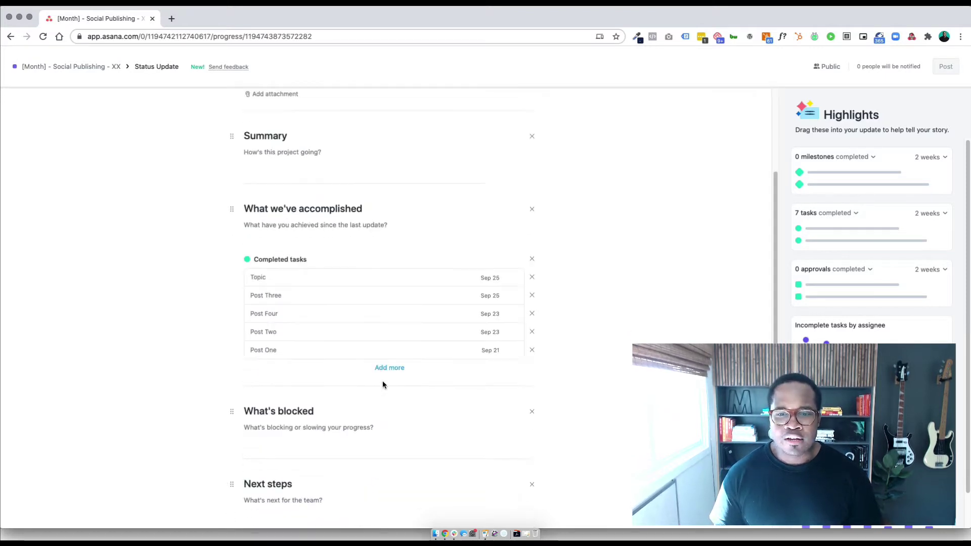
pyautogui.scroll(3, 386, 311)
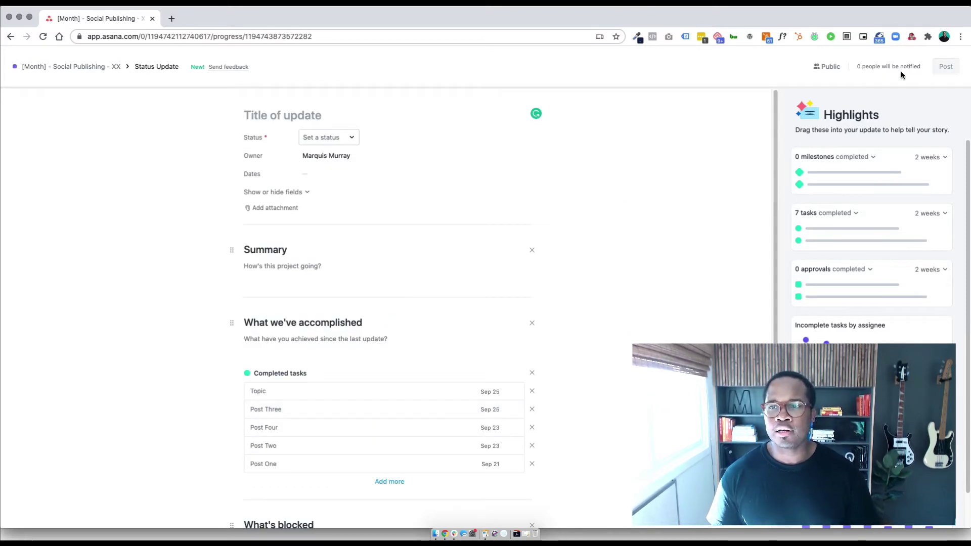
pyautogui.click(9, 38)
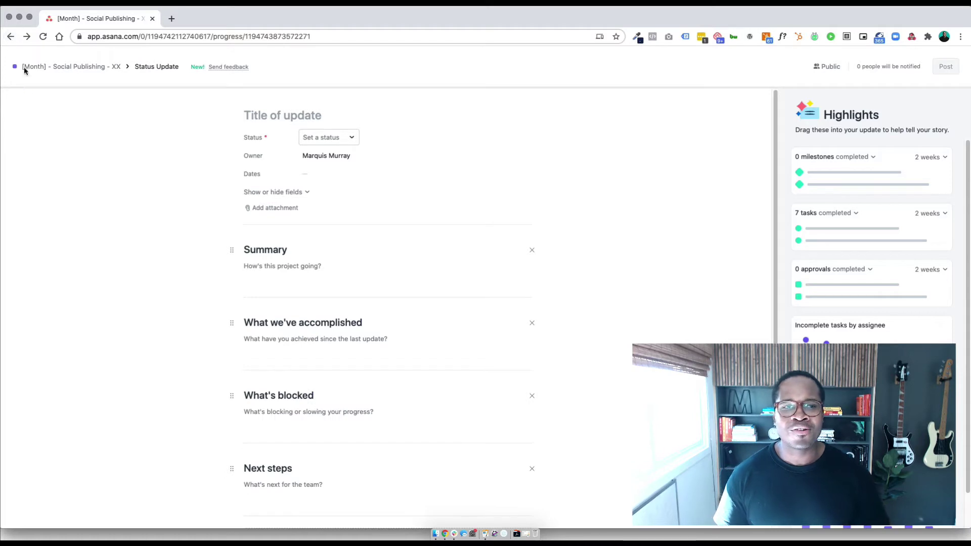
pyautogui.click(9, 39)
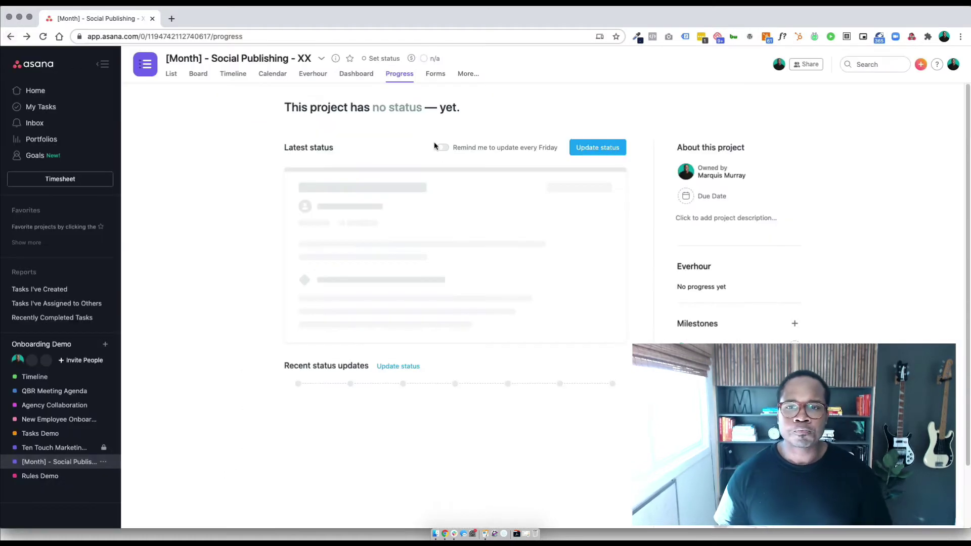
# On the Dashboard, switch the tasks-by-section chart from Incomplete to Overdue tasks.
pyautogui.click(353, 75)
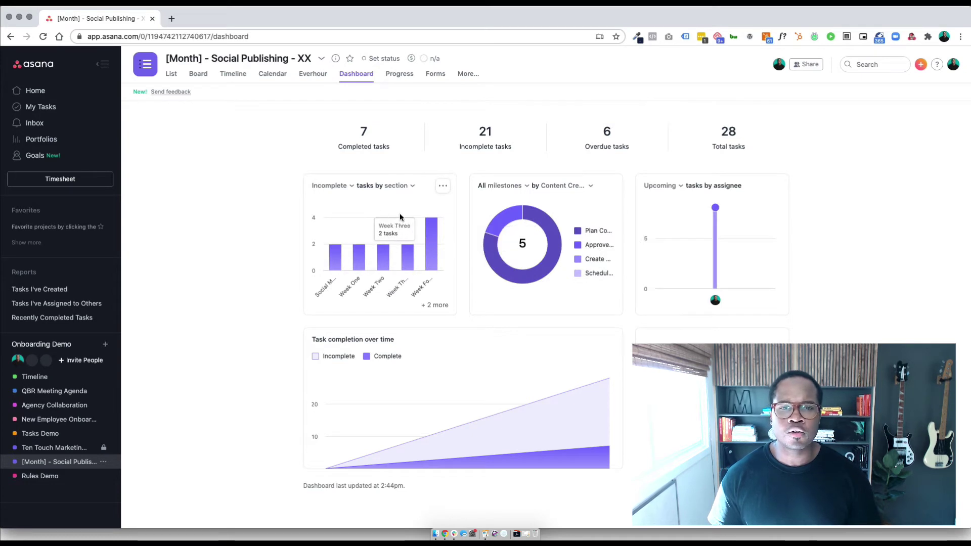
pyautogui.click(334, 186)
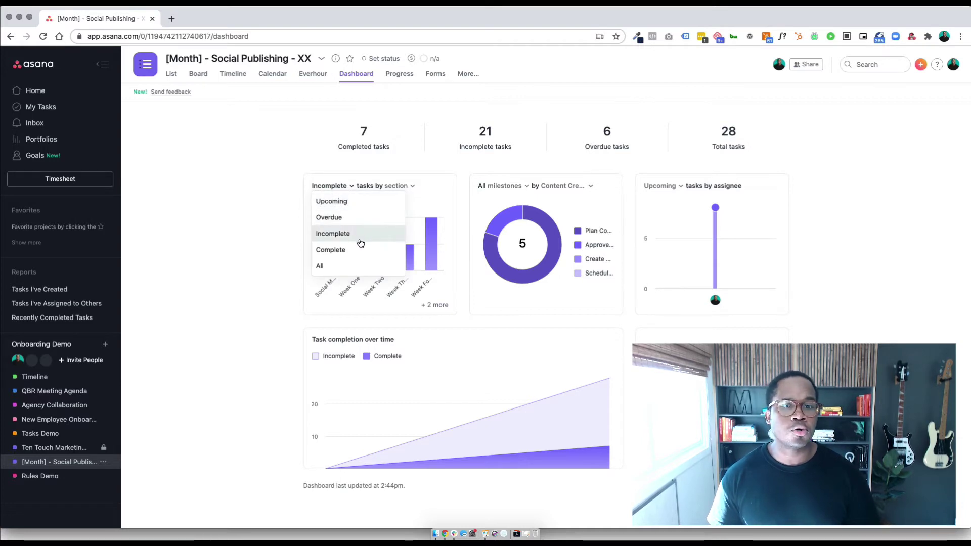
pyautogui.click(293, 258)
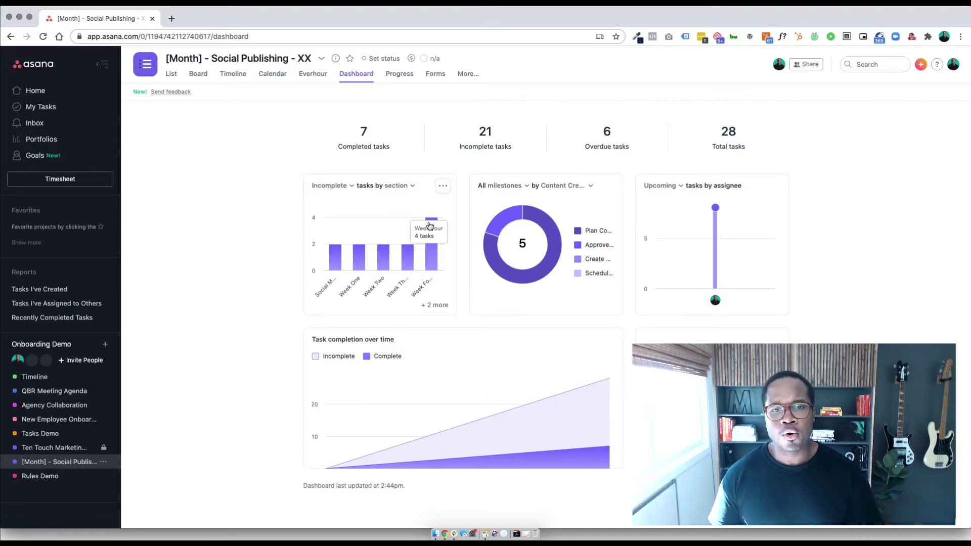
pyautogui.click(350, 187)
pyautogui.click(345, 223)
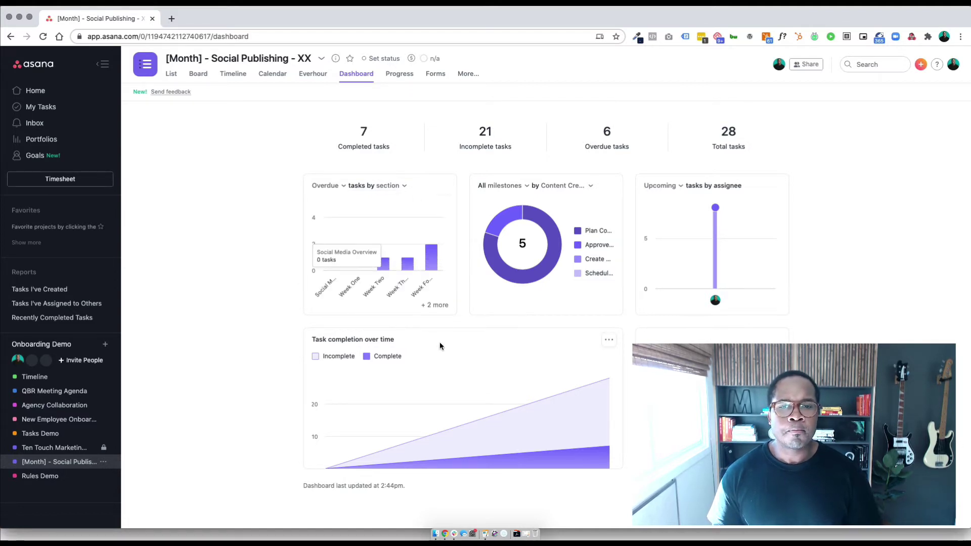
pyautogui.click(385, 187)
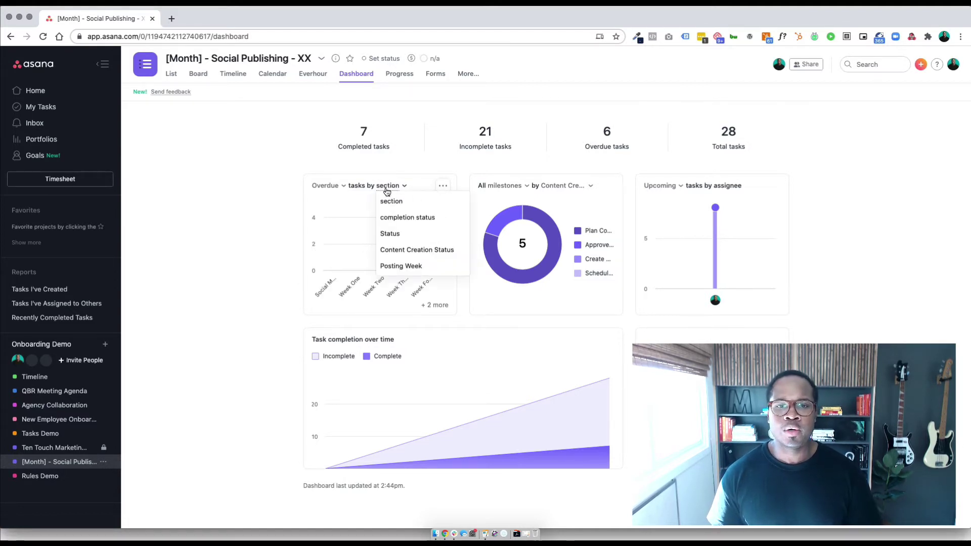
pyautogui.click(434, 219)
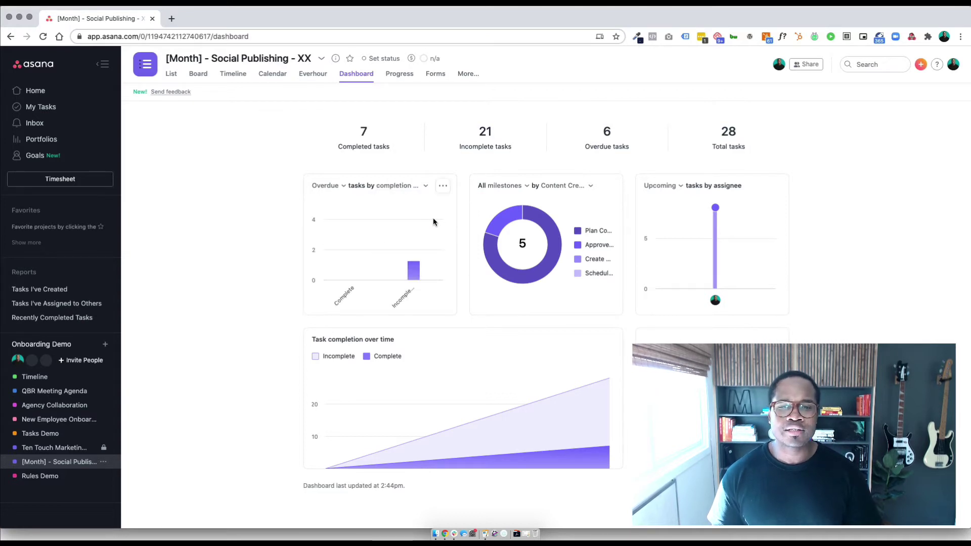
pyautogui.click(395, 192)
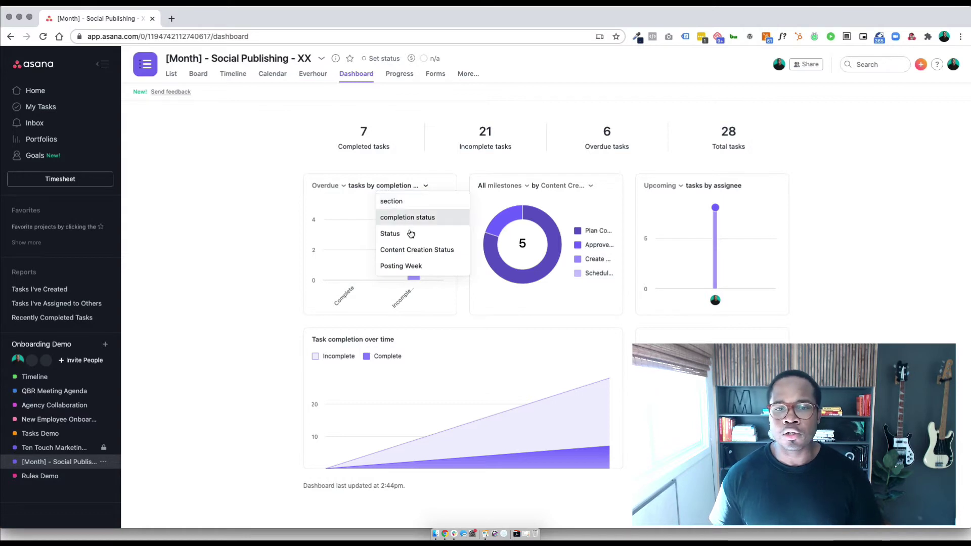
pyautogui.click(401, 265)
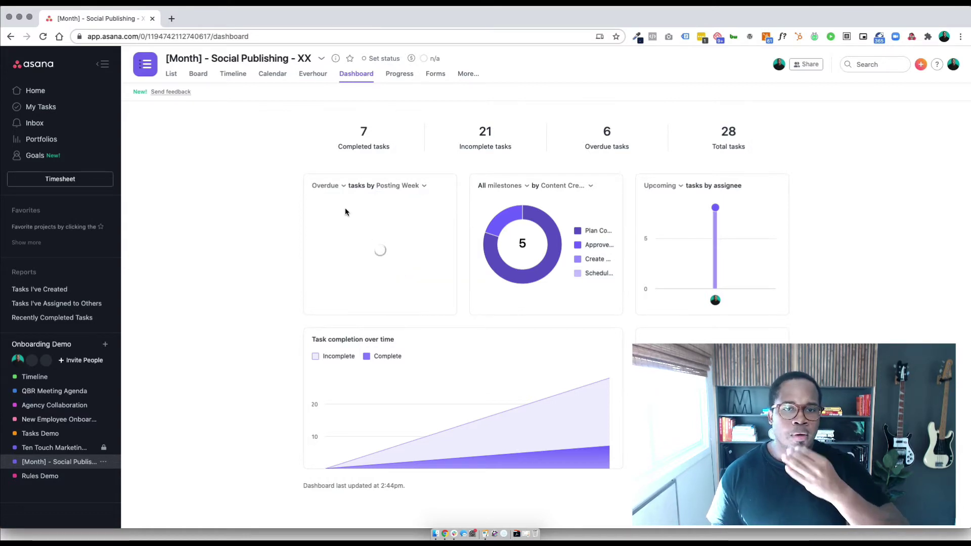
pyautogui.click(396, 189)
pyautogui.click(402, 210)
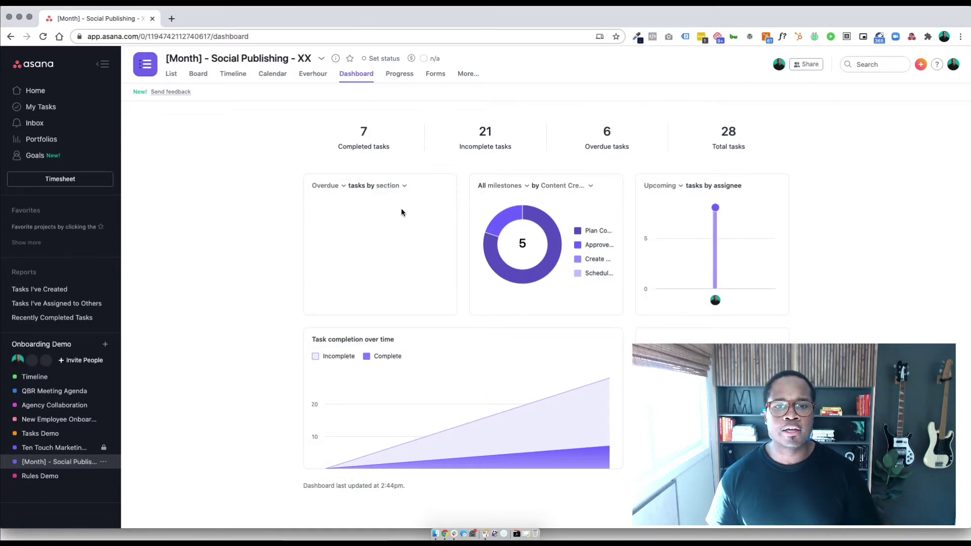
# Keep the donut chart counting All milestones and group it by Status.
pyautogui.click(514, 186)
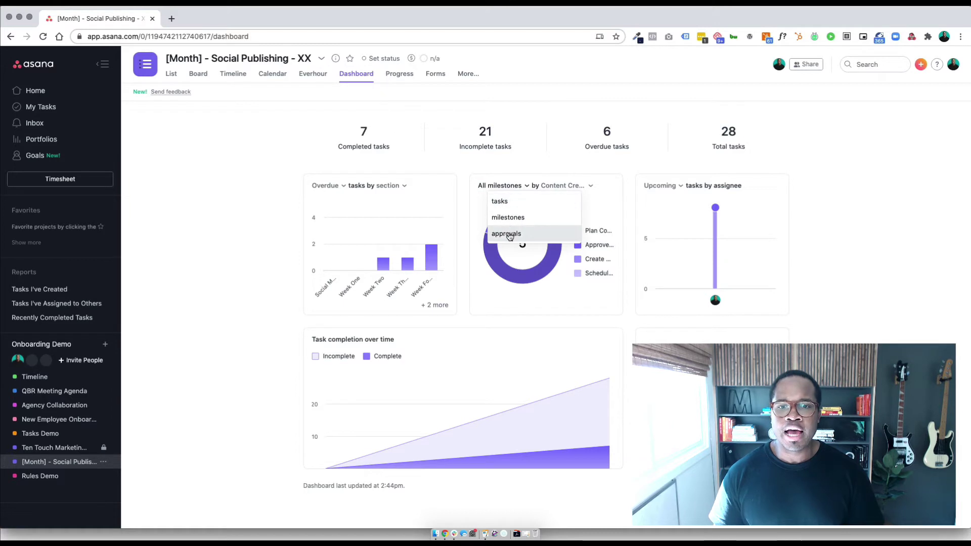
pyautogui.click(511, 216)
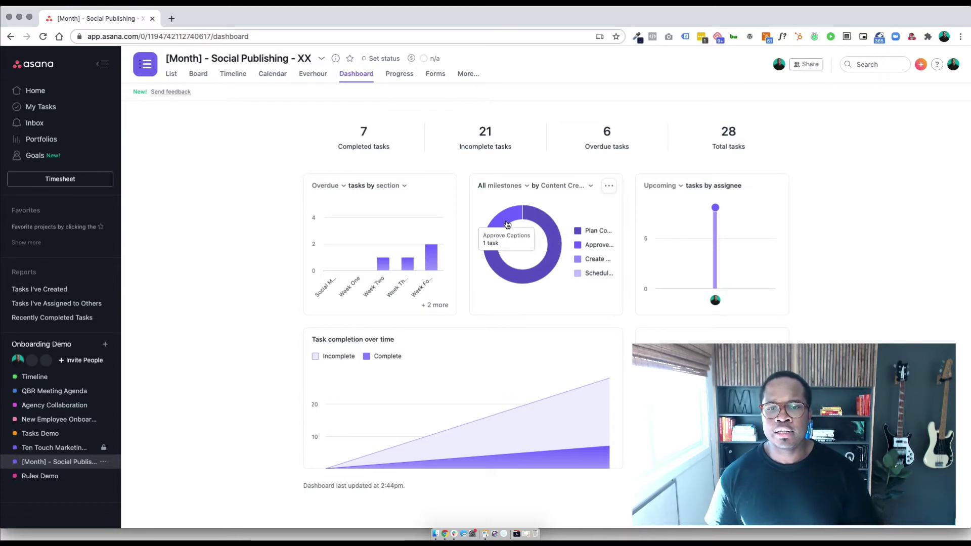
pyautogui.click(580, 187)
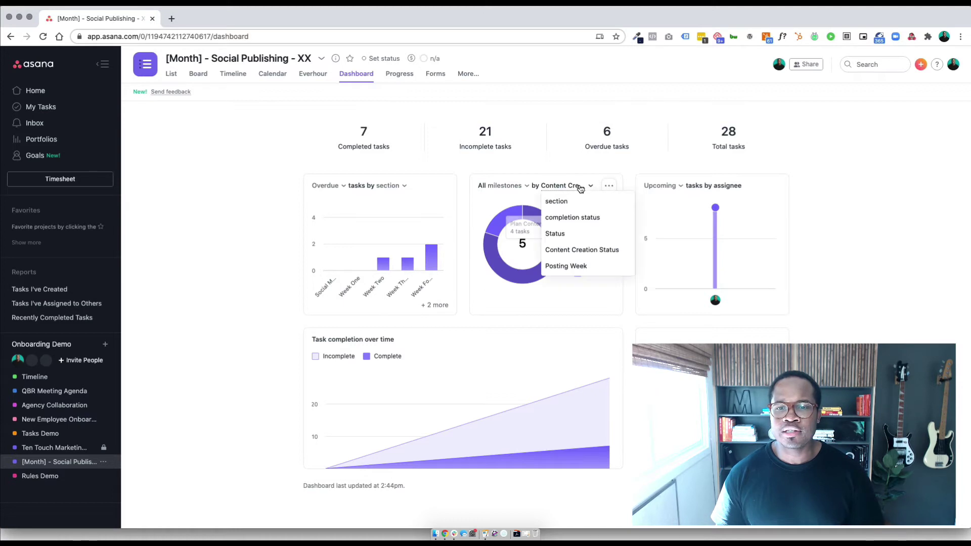
pyautogui.click(568, 235)
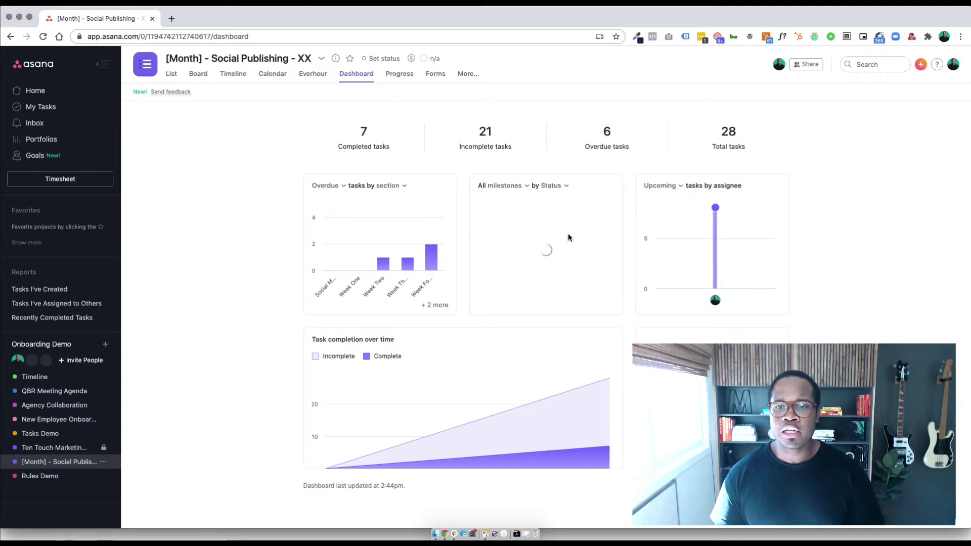
# Switch the tasks-by-assignee chart from Upcoming to Overdue, showing 2 tasks for its one assignee.
pyautogui.click(681, 187)
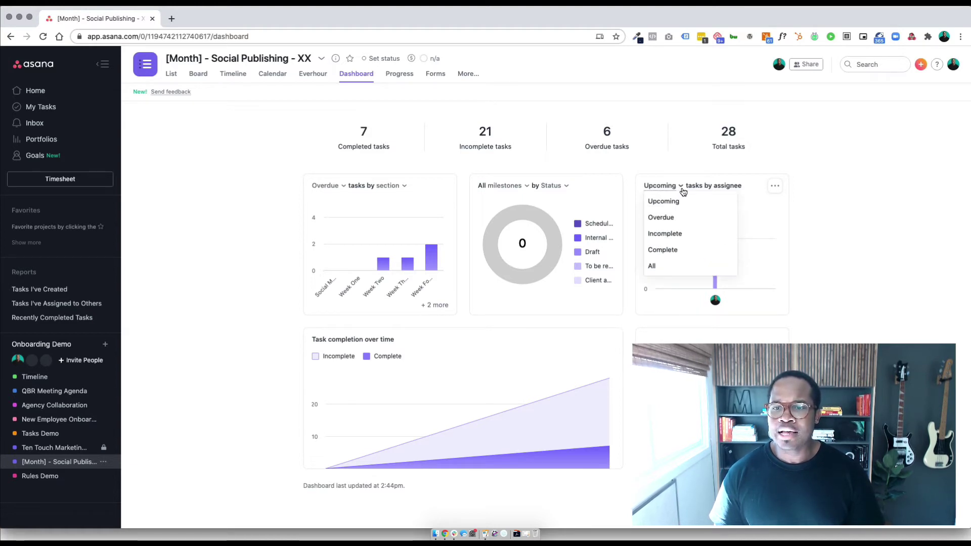
pyautogui.click(672, 218)
pyautogui.moveTo(713, 258)
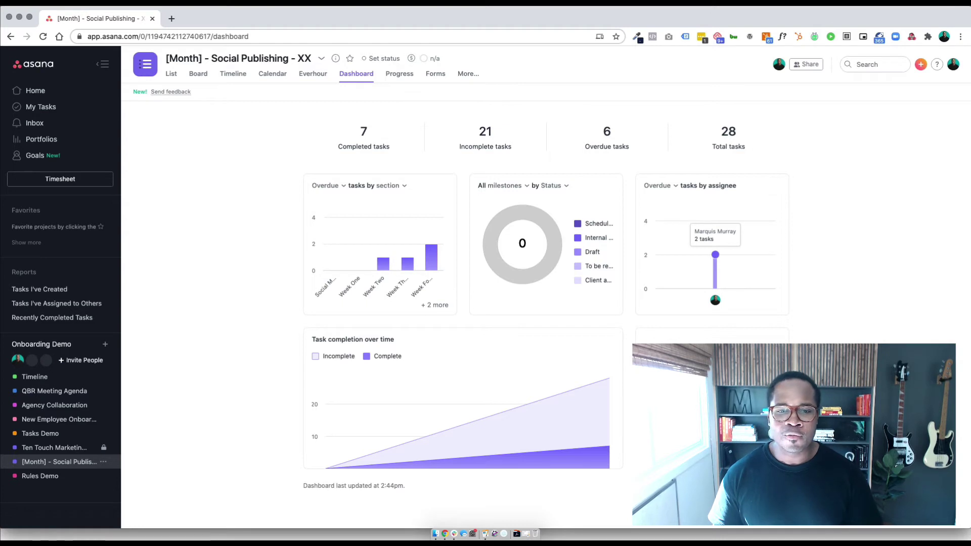
pyautogui.moveTo(355, 464)
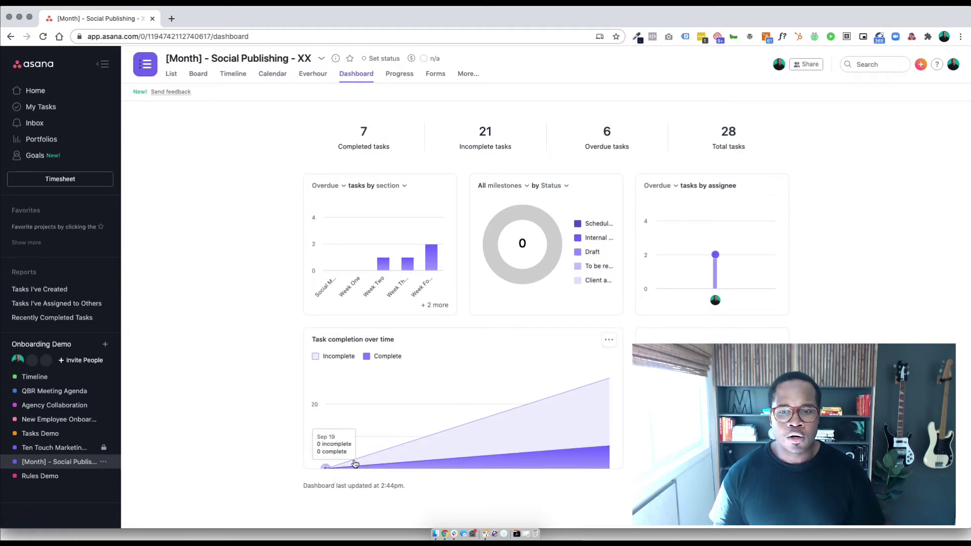
pyautogui.moveTo(604, 381)
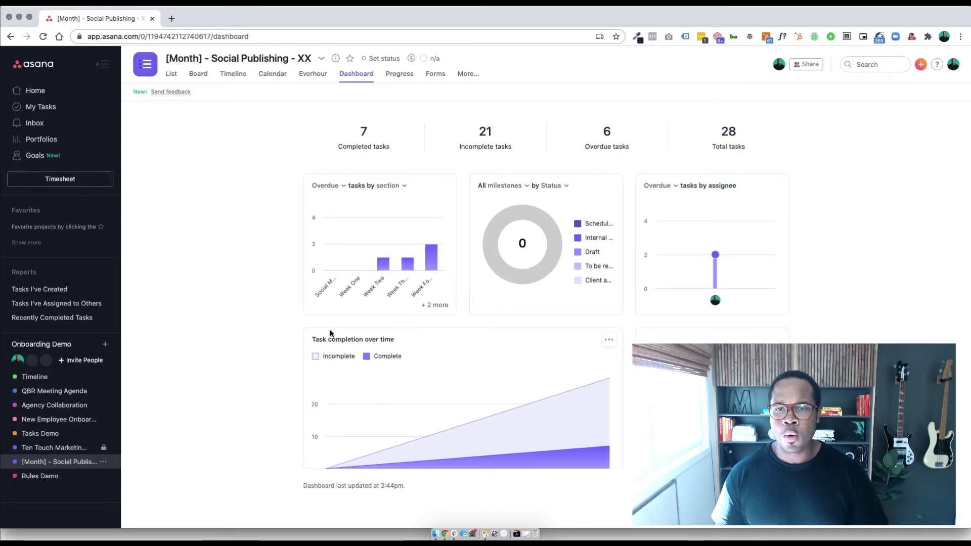
pyautogui.click(669, 195)
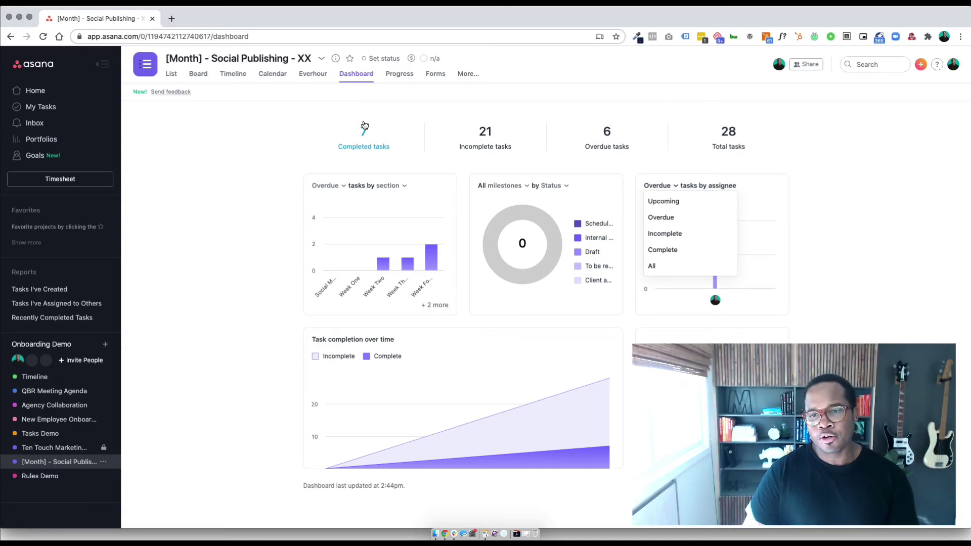
pyautogui.moveTo(387, 230)
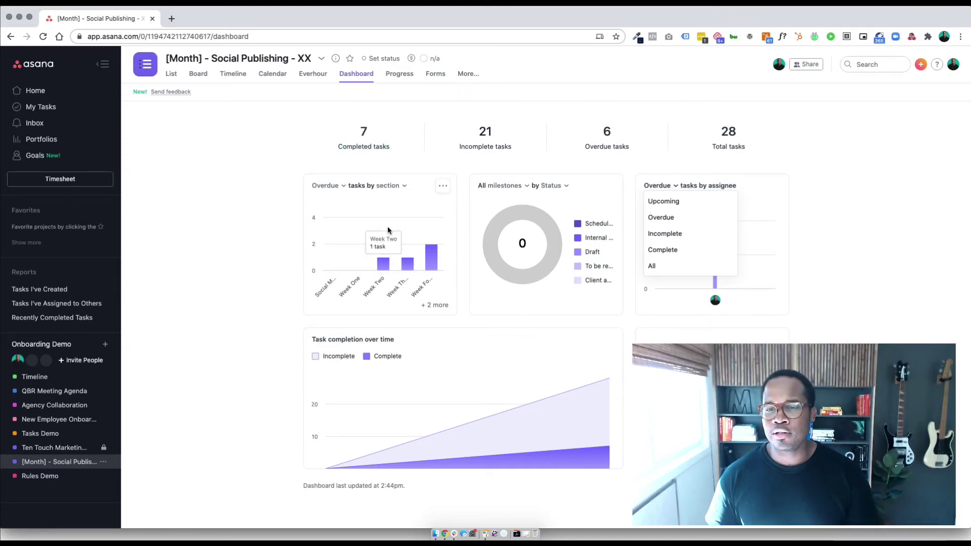
pyautogui.click(257, 247)
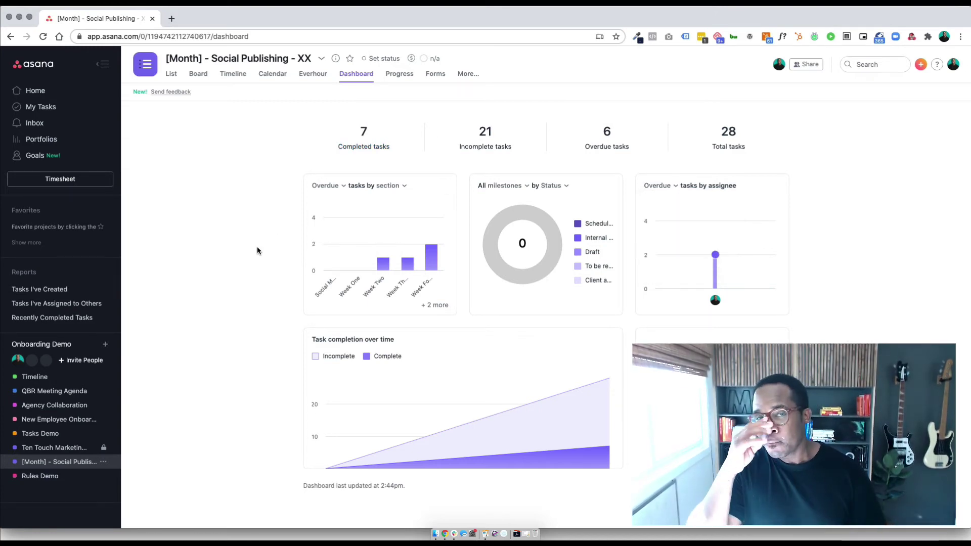